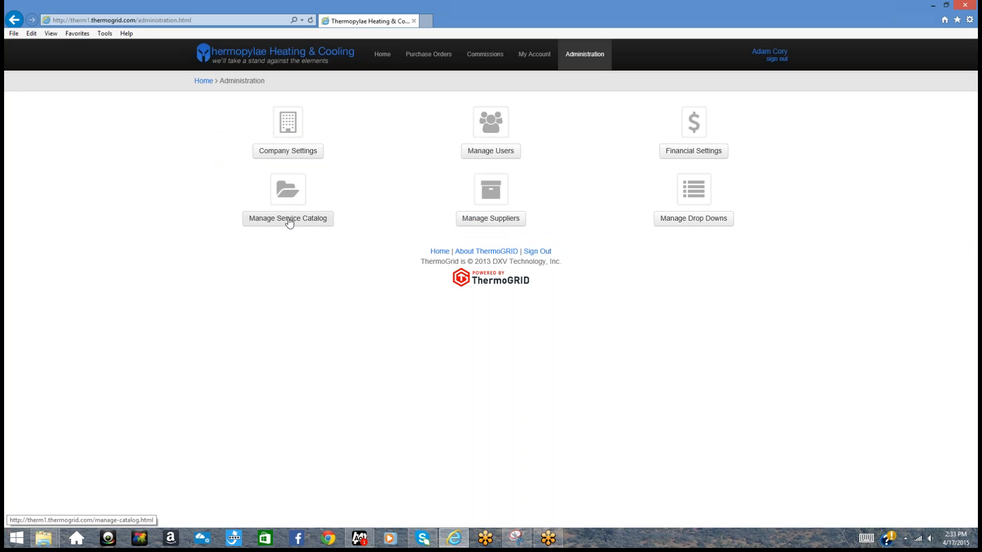
Create a new item in the service catalog and set its type to Tasks and Equipment.
left_click(289, 220)
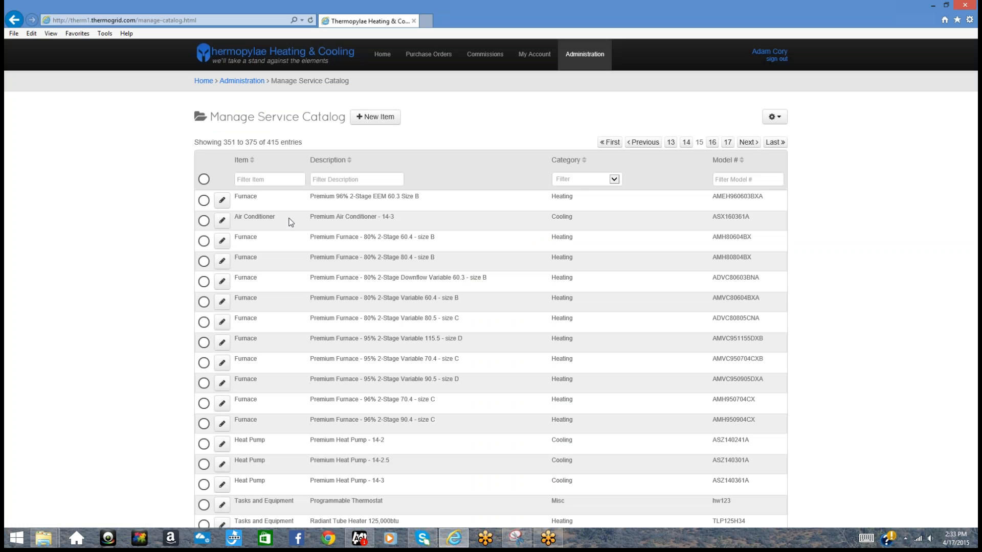
left_click(384, 118)
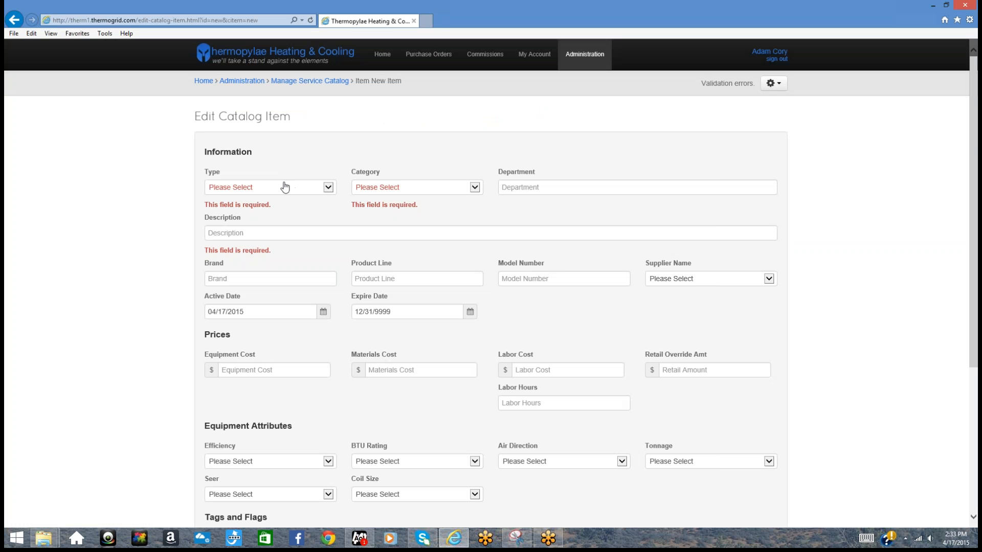
left_click(328, 193)
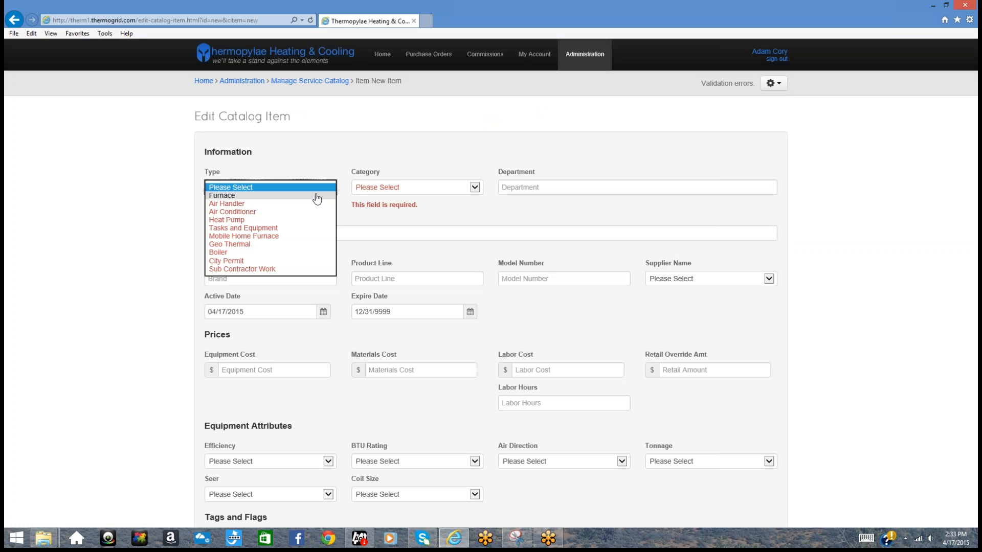
left_click(264, 228)
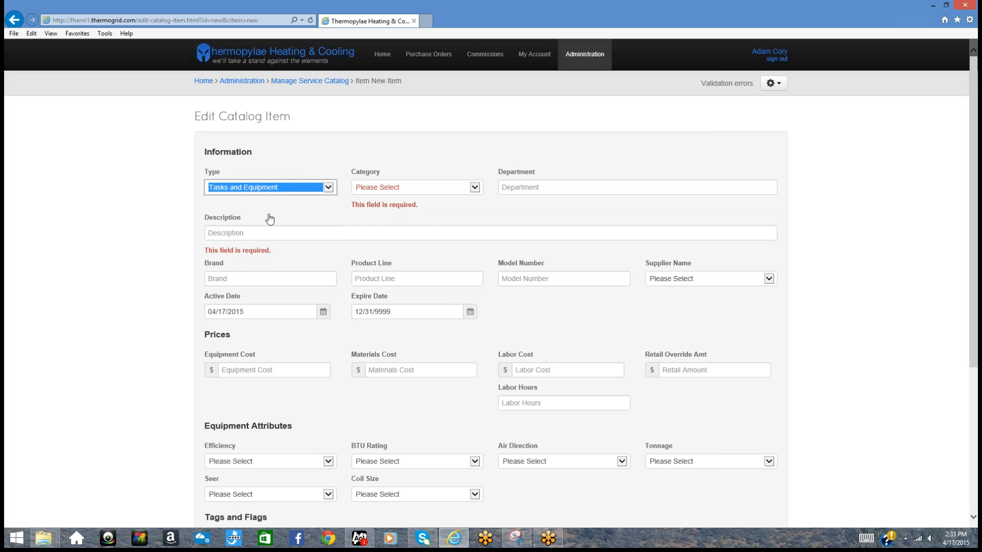
Set the item's category to Tasks and Equipment - Misc and its department to 21.
left_click(431, 191)
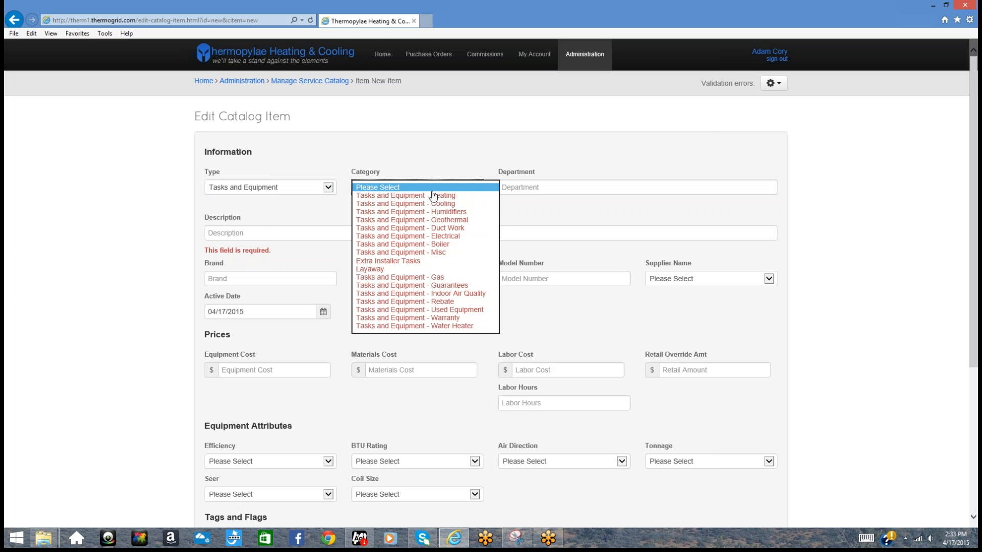
left_click(431, 254)
left_click(530, 187)
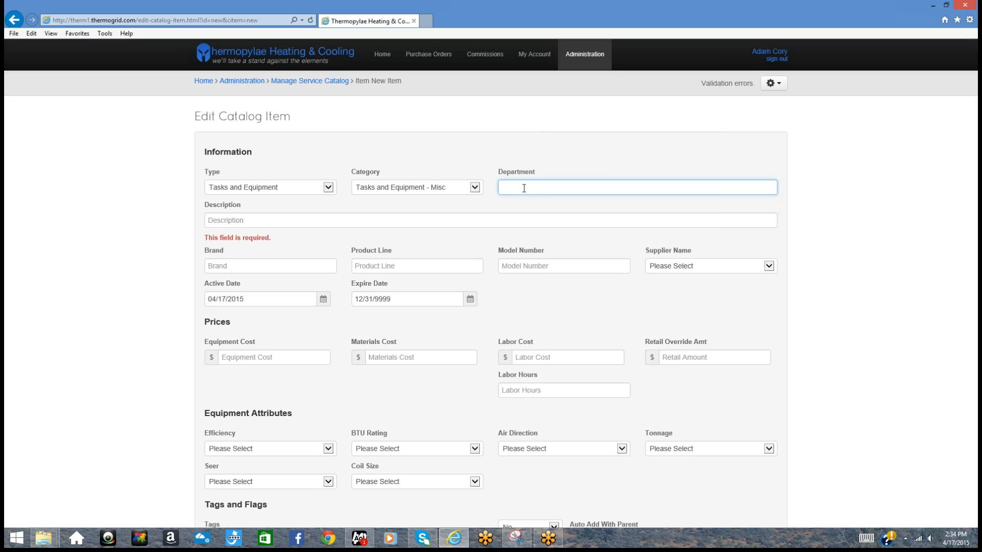
type("21")
Enter "Programmable Thermostat" as the catalog item's description, with both words capitalized.
left_click(298, 224)
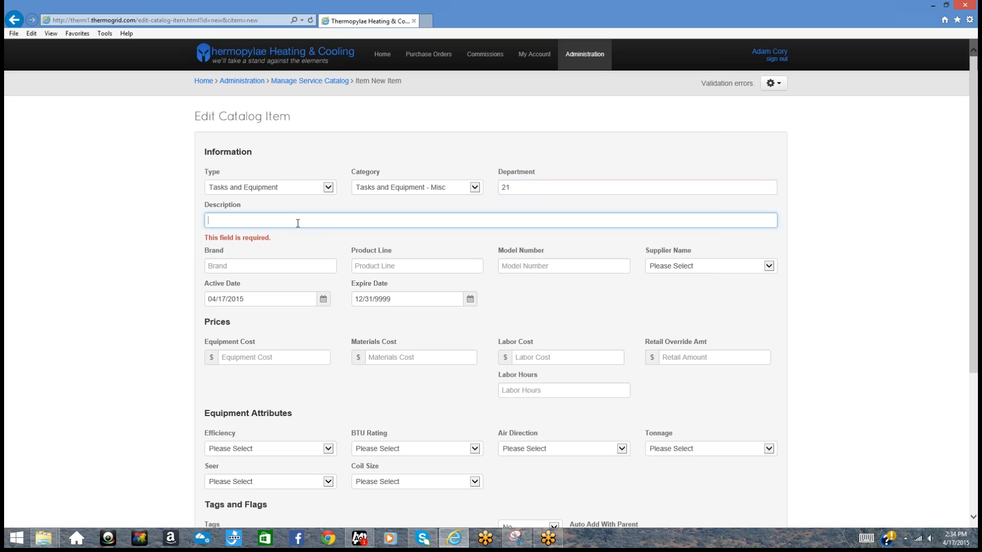
type("P")
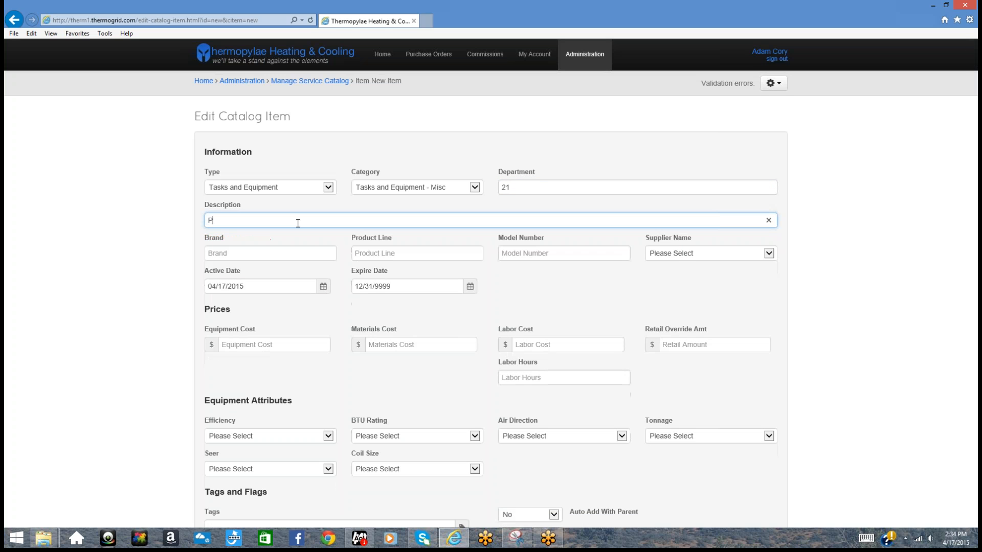
type("rogrammable thermostat")
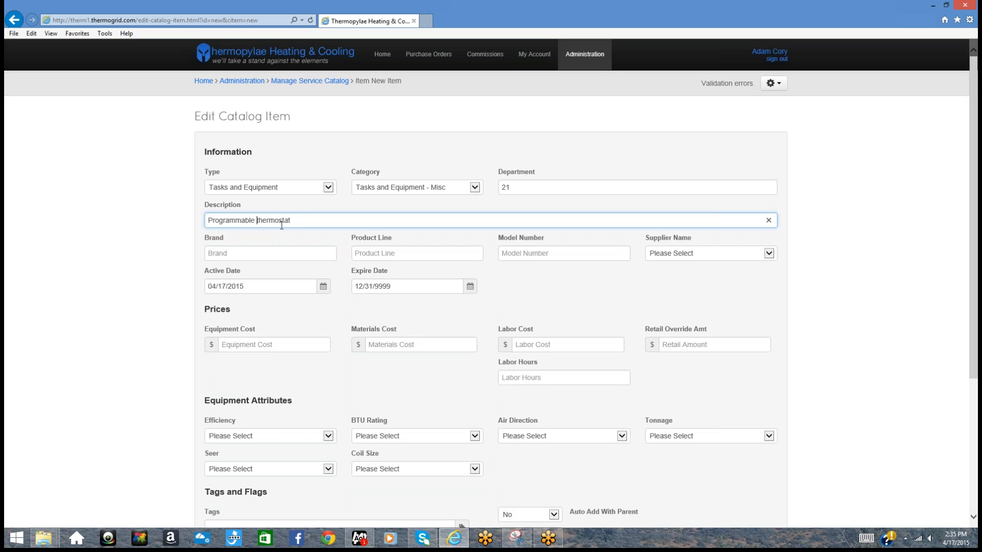
key("Delete")
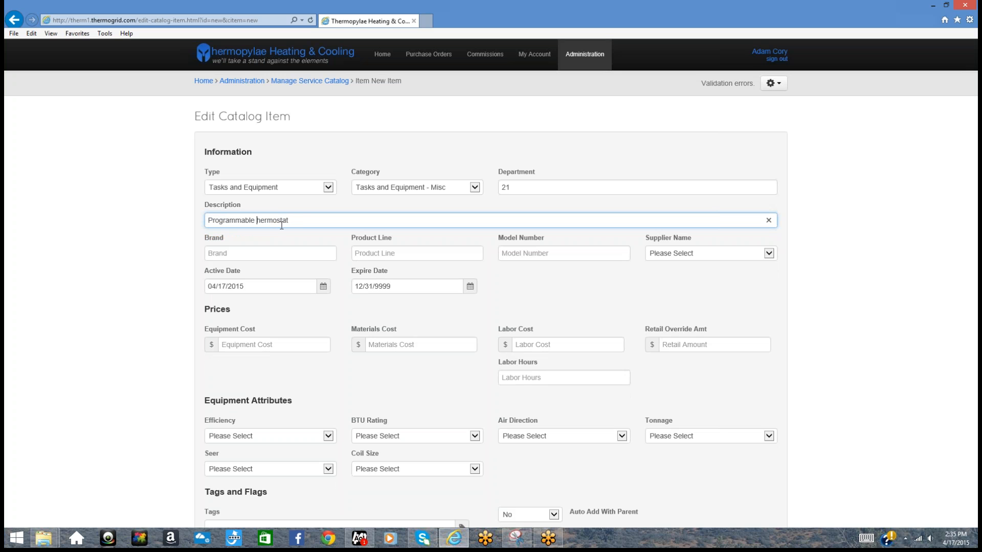
type("T")
left_click(305, 223)
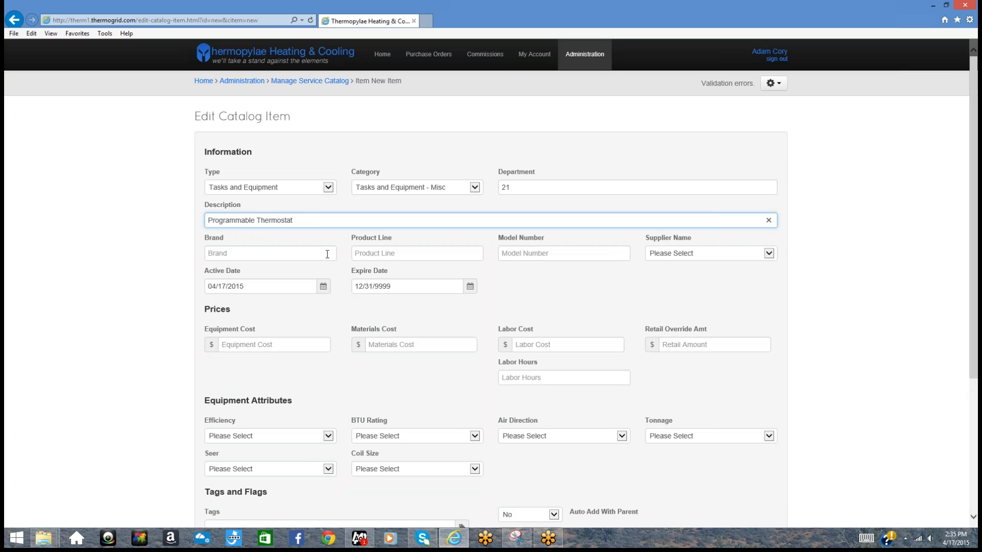
Set the item's brand to honeywell and its product line to 45678.
left_click(301, 254)
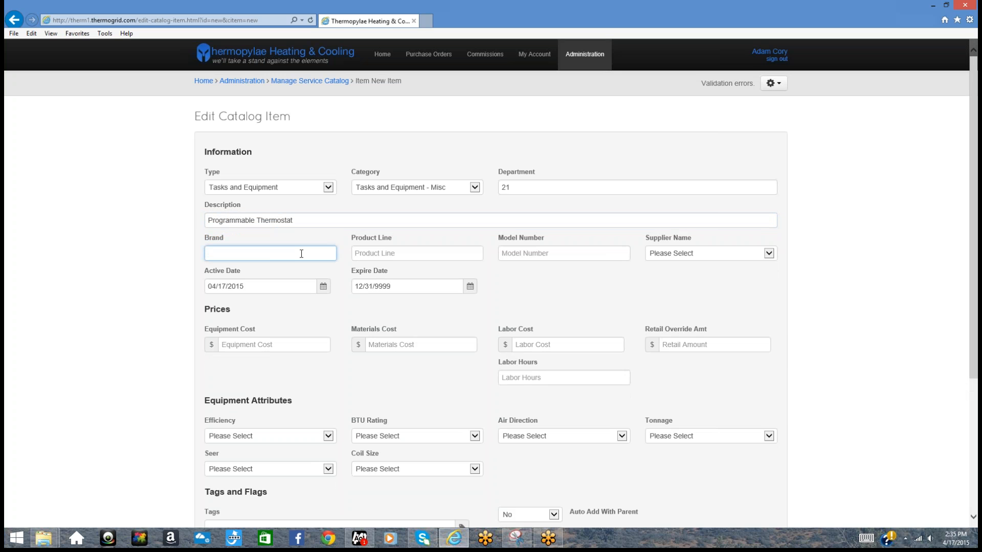
type("ho")
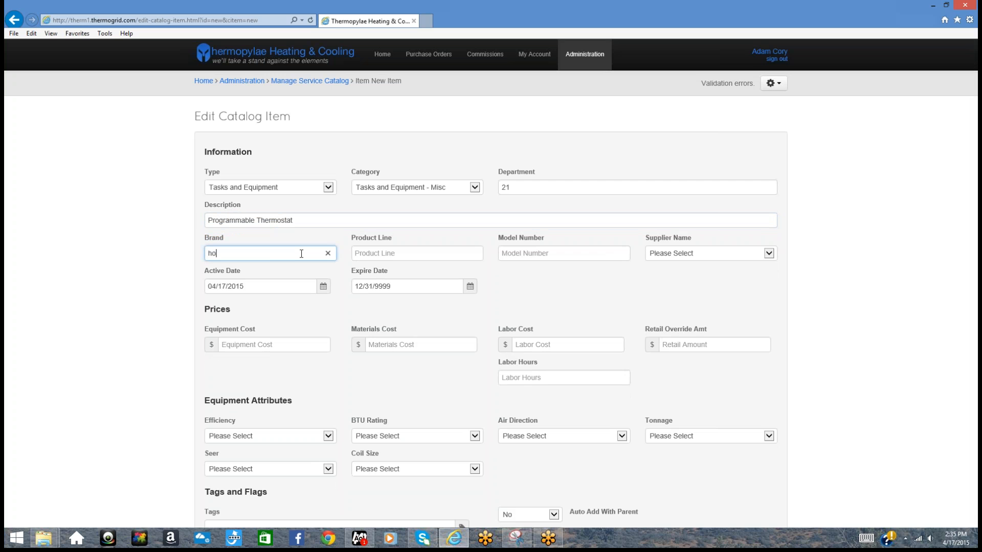
type("neywell")
left_click(412, 256)
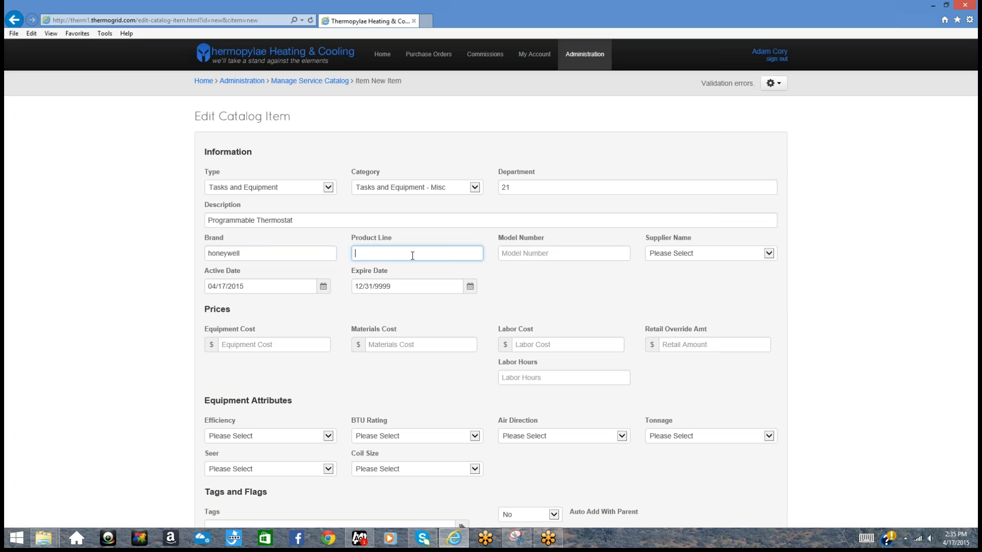
type("45678")
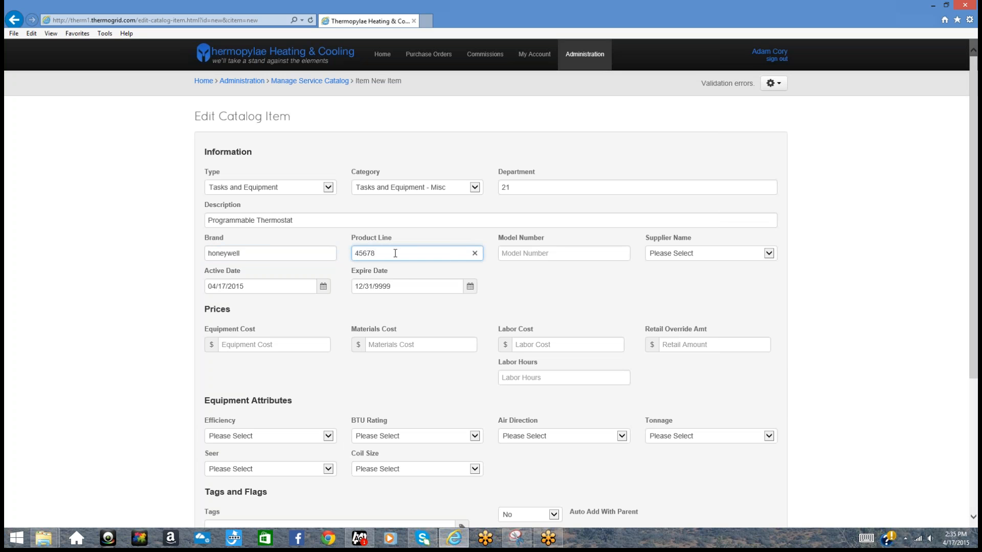
Enter 1F78-151 as the model number and choose the lowercase "johnstone" entry as the supplier.
left_click(528, 254)
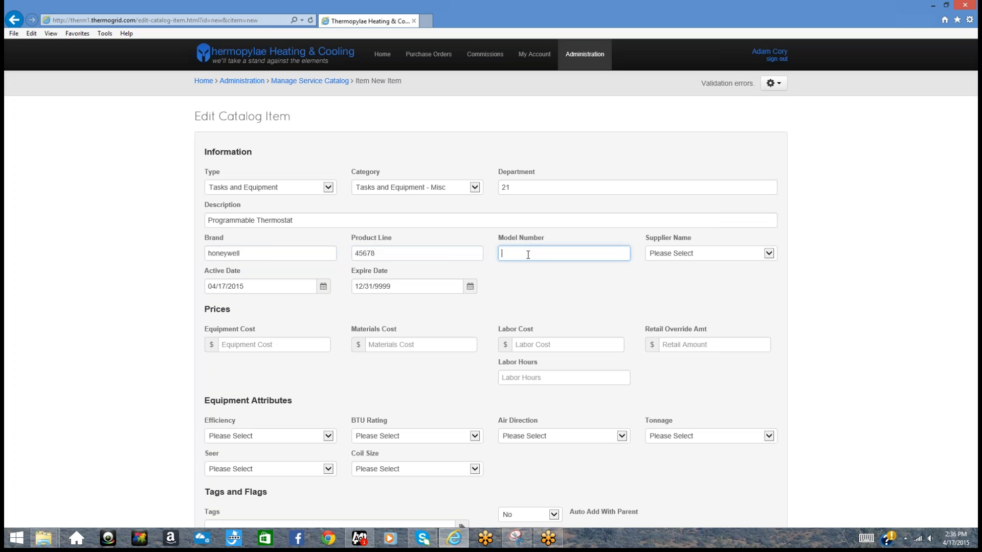
type("1")
type("F")
type("78")
type("-150")
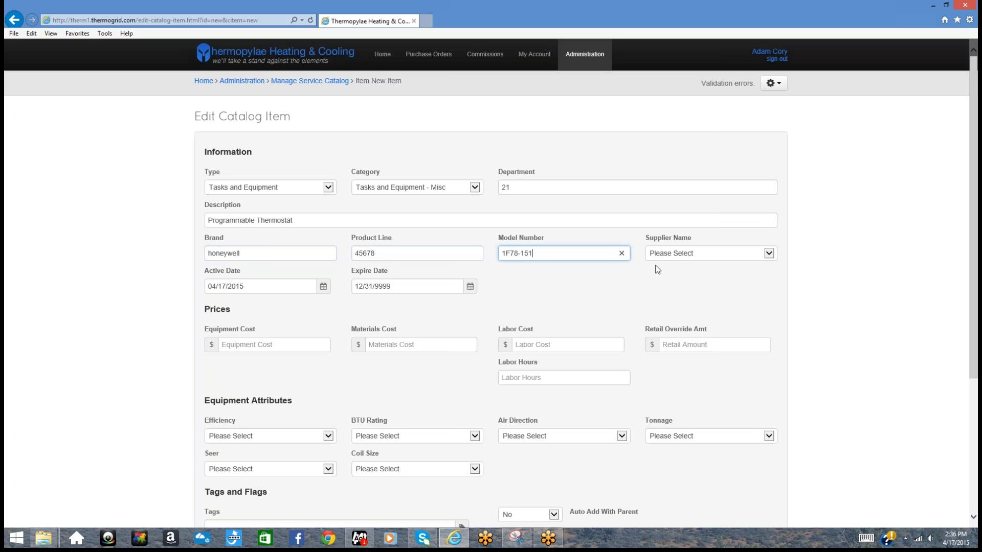
left_click(671, 254)
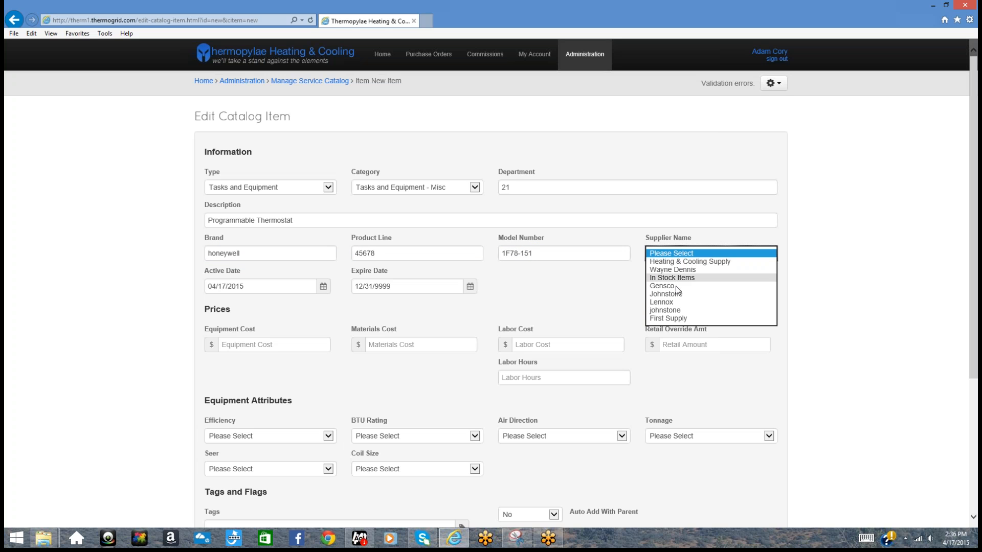
left_click(665, 310)
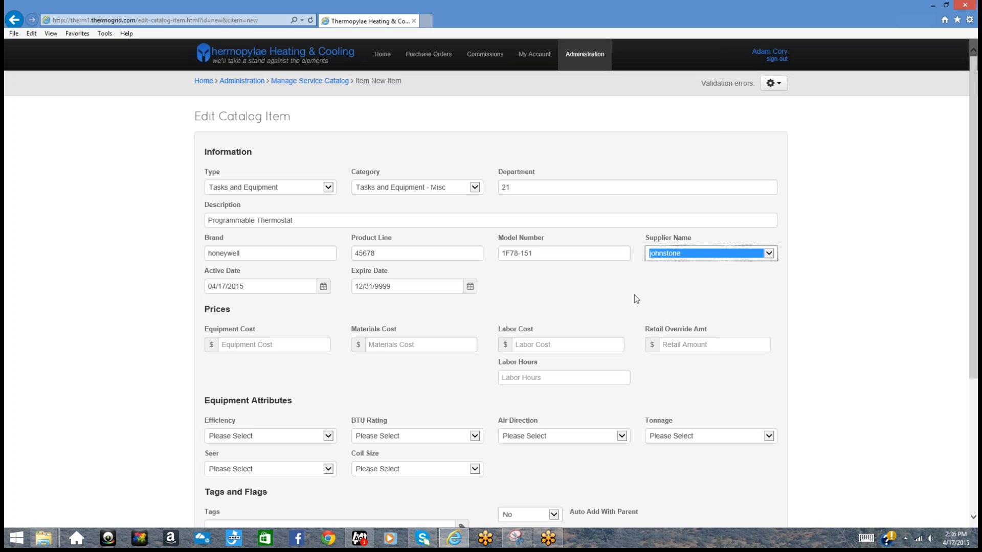
left_click(410, 277)
left_click(268, 287)
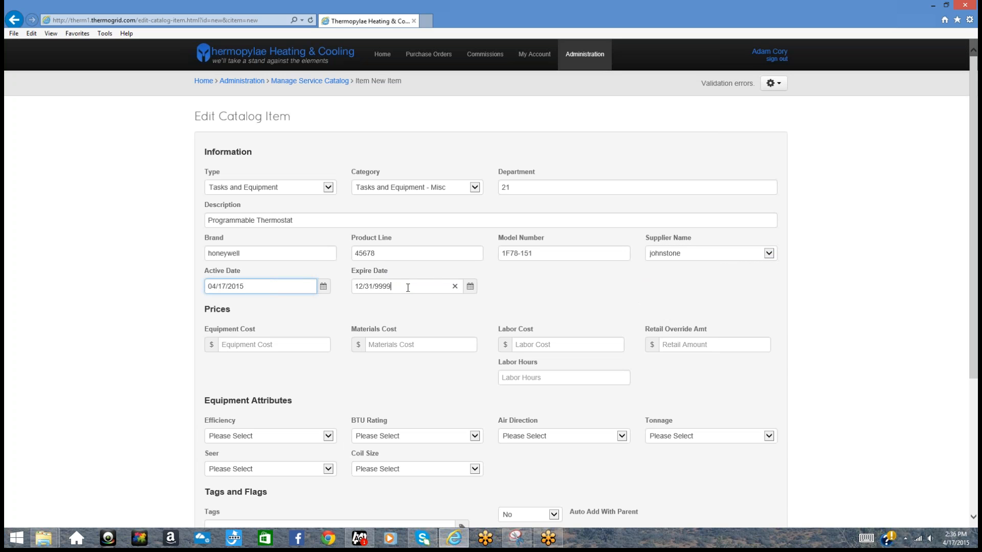
left_click_drag(405, 287, 374, 287)
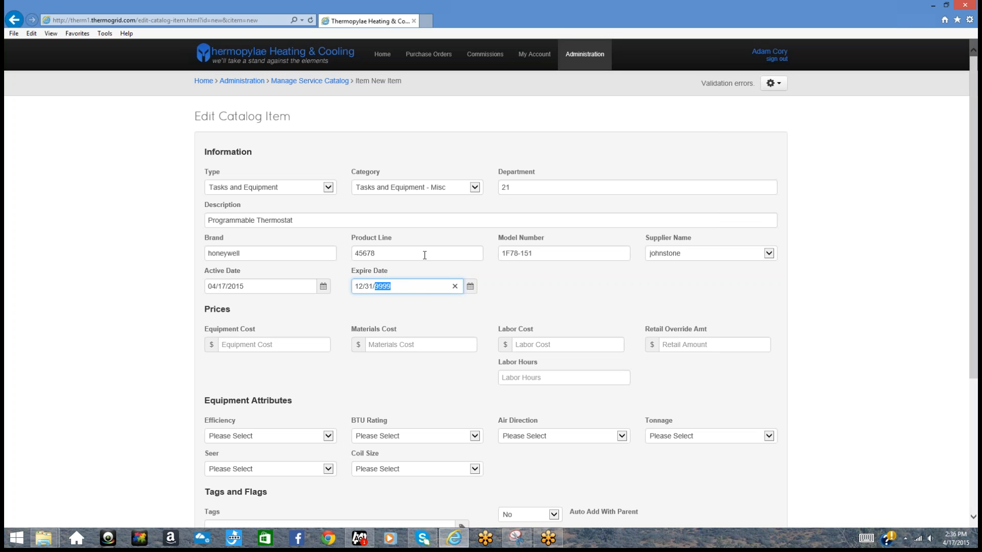
left_click(408, 307)
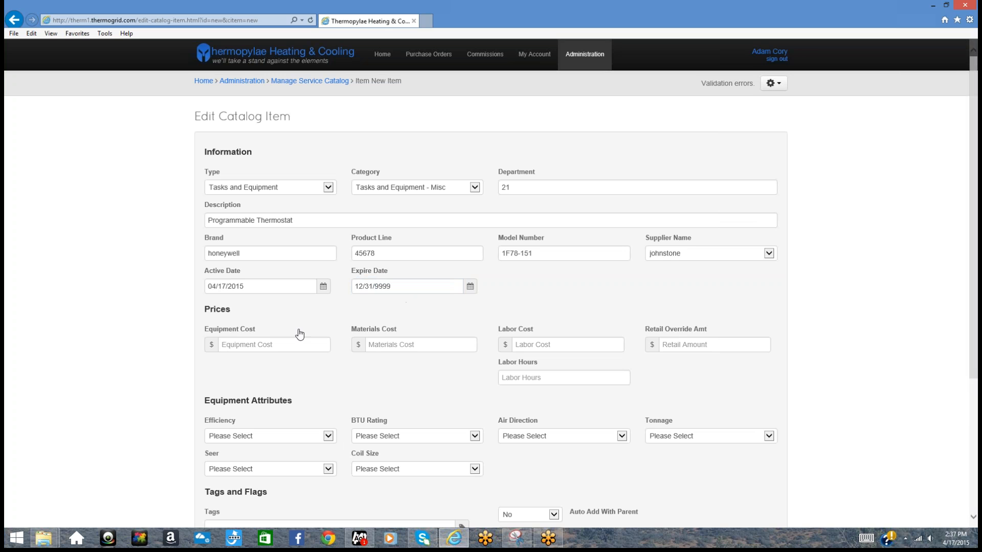
Set the thermostat's materials cost to 29.36 dollars.
left_click(389, 346)
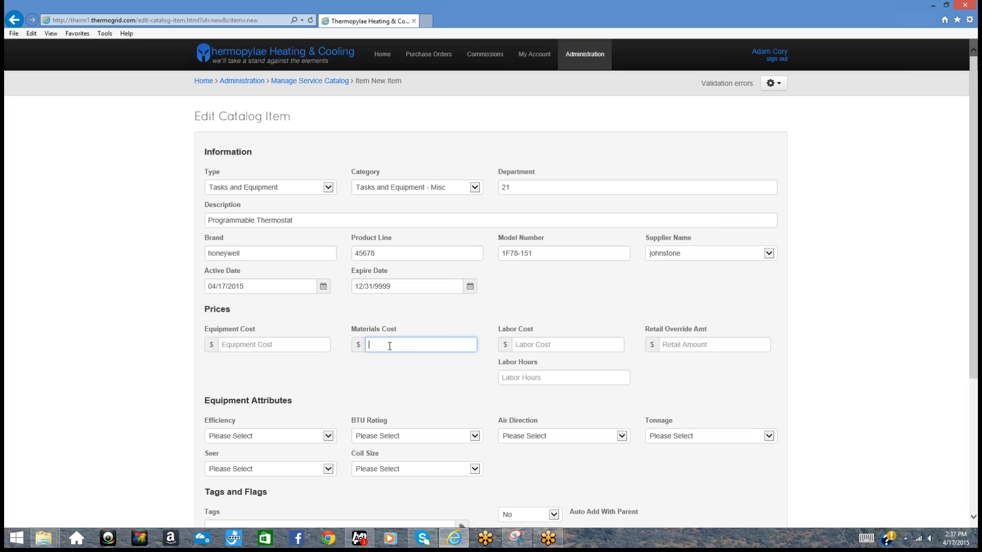
type("29")
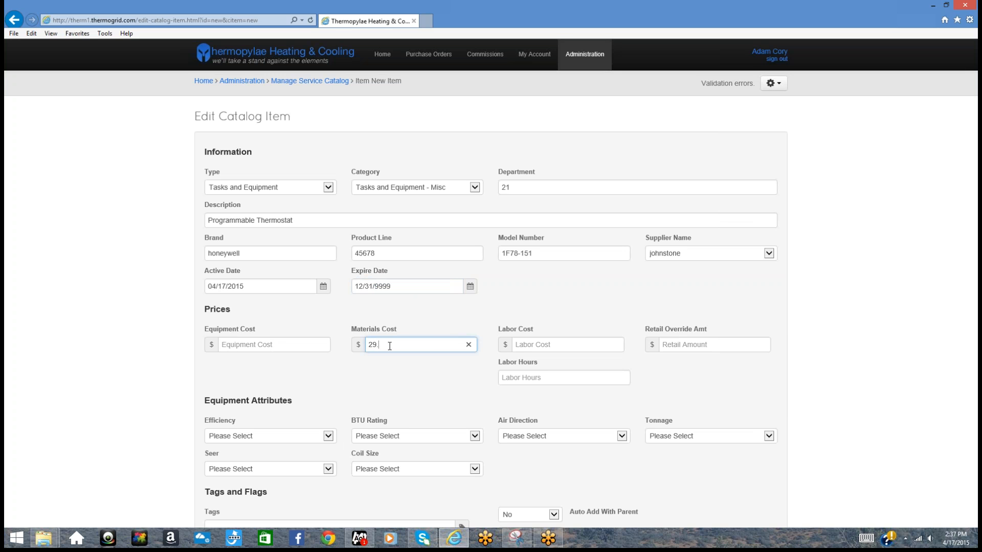
type(".36")
Set the thermostat's labor hours to .25 and its labor cost to 5 dollars.
left_click(557, 343)
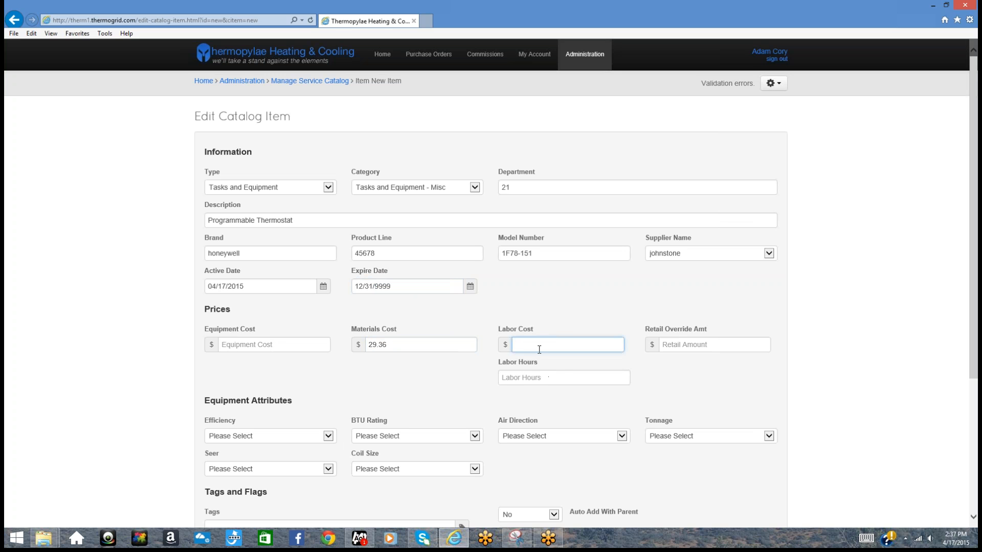
left_click(540, 378)
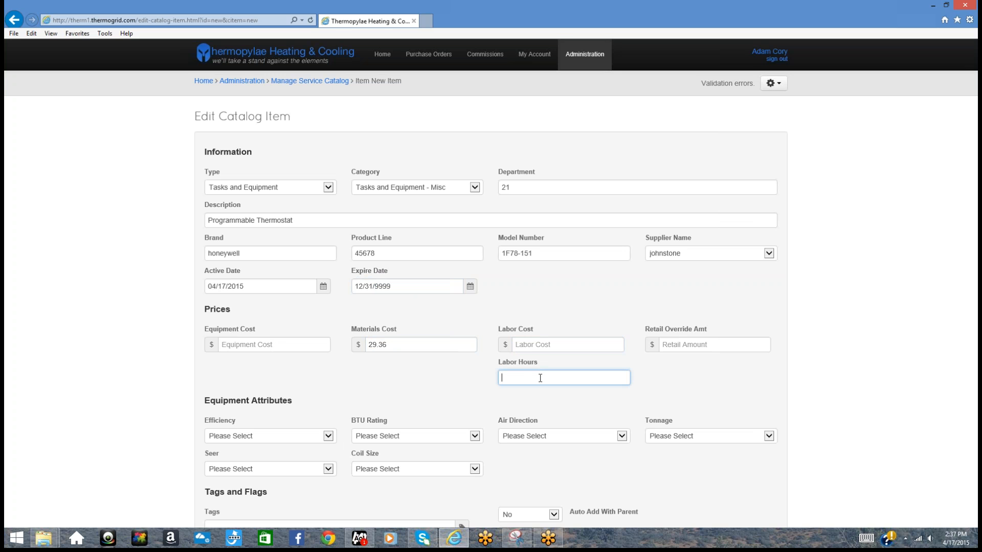
type(".25")
left_click(449, 378)
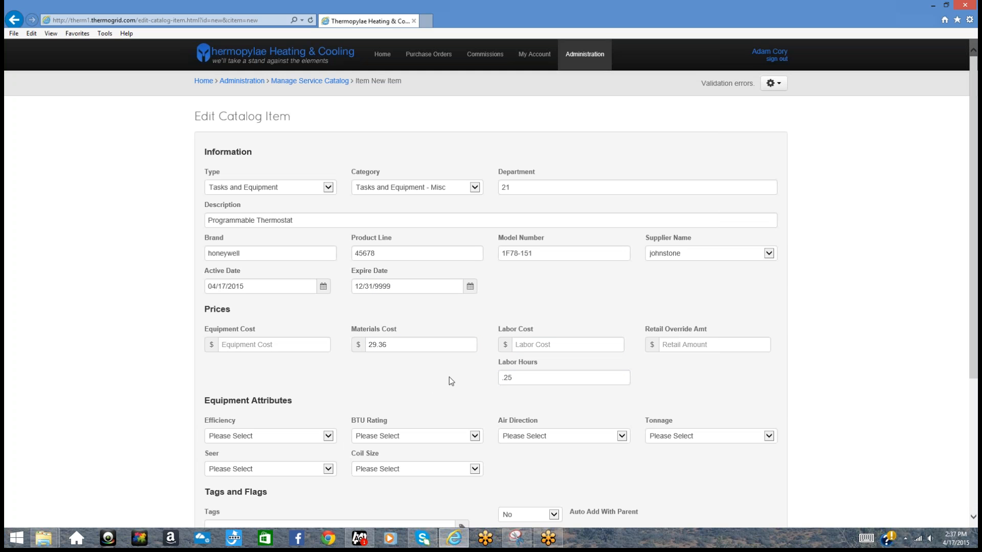
left_click(543, 344)
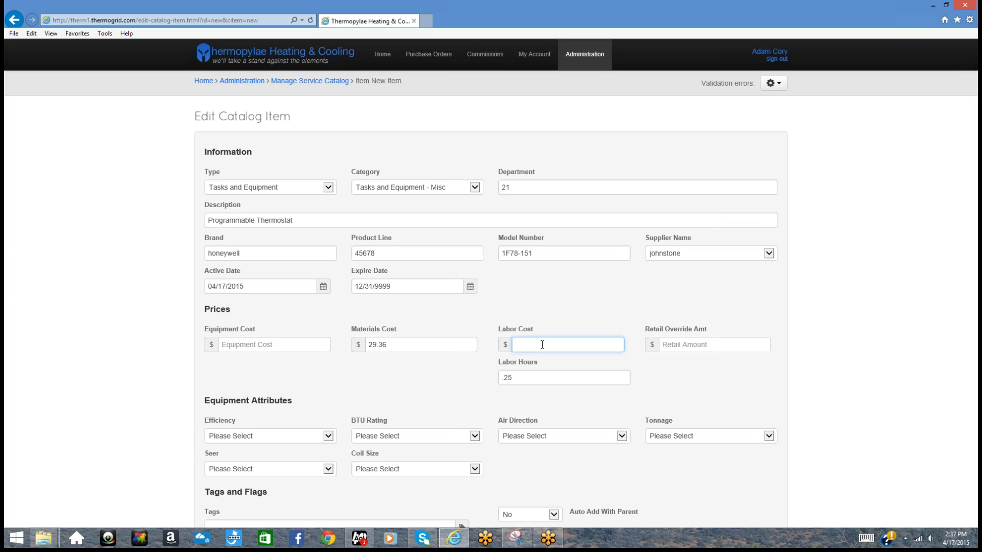
type("5")
left_click(562, 321)
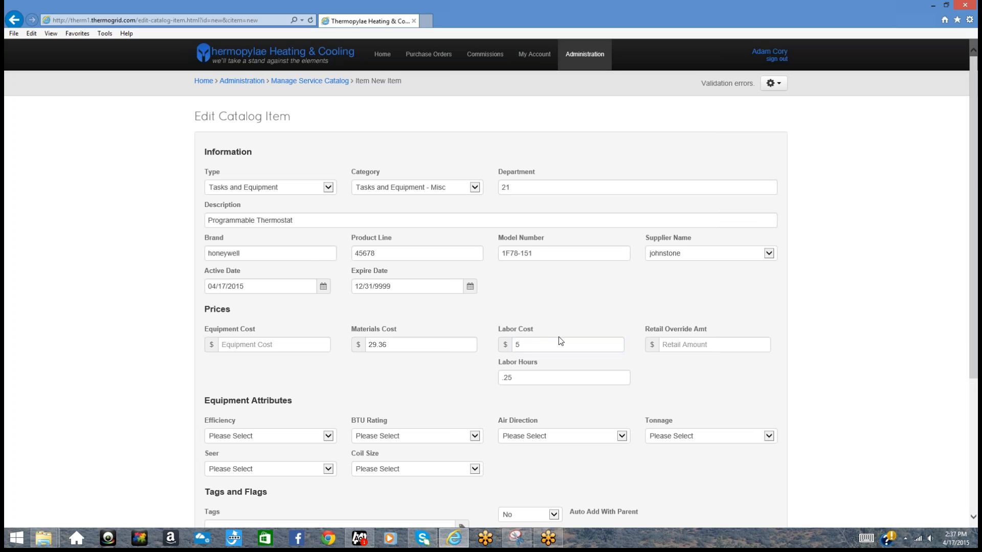
Set the Auto Add With Parent flag to Yes for the thermostat item.
scroll(292, 270, "down", 4)
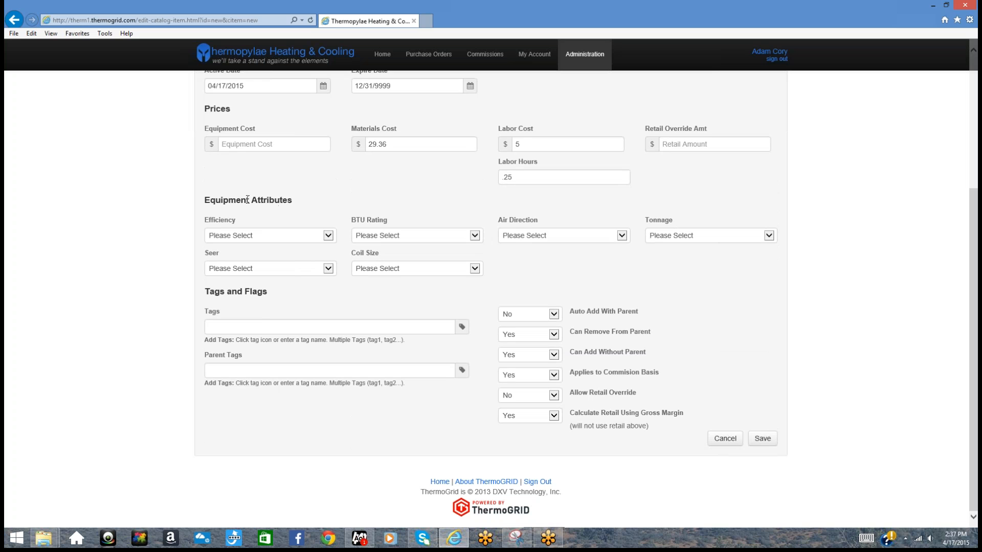
left_click_drag(251, 200, 204, 200)
left_click_drag(642, 313, 569, 320)
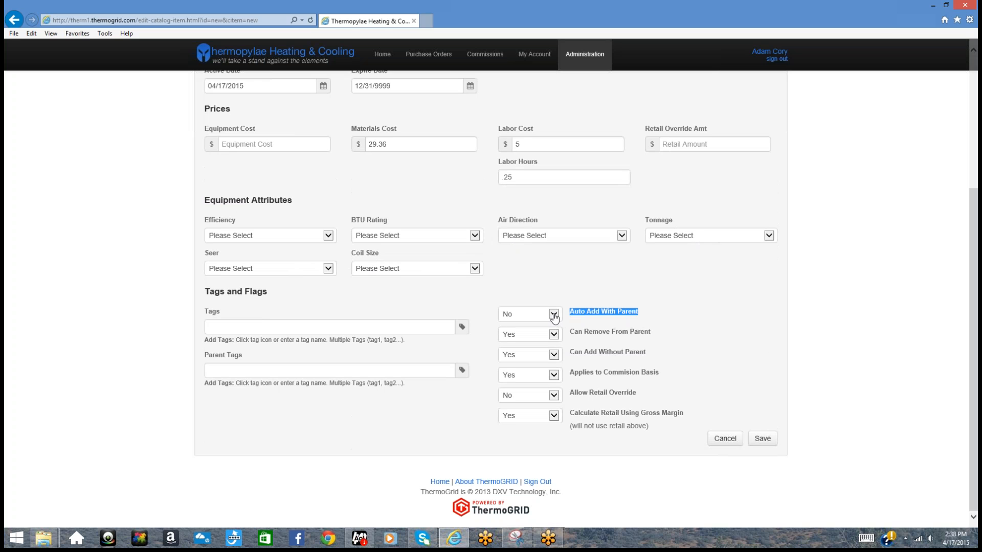
left_click(553, 318)
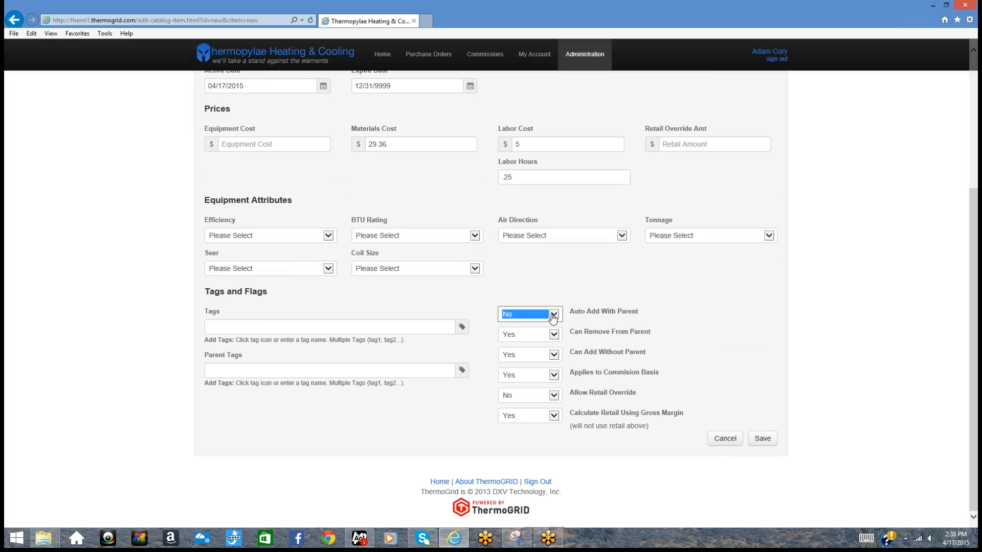
left_click(541, 307)
left_click(651, 336)
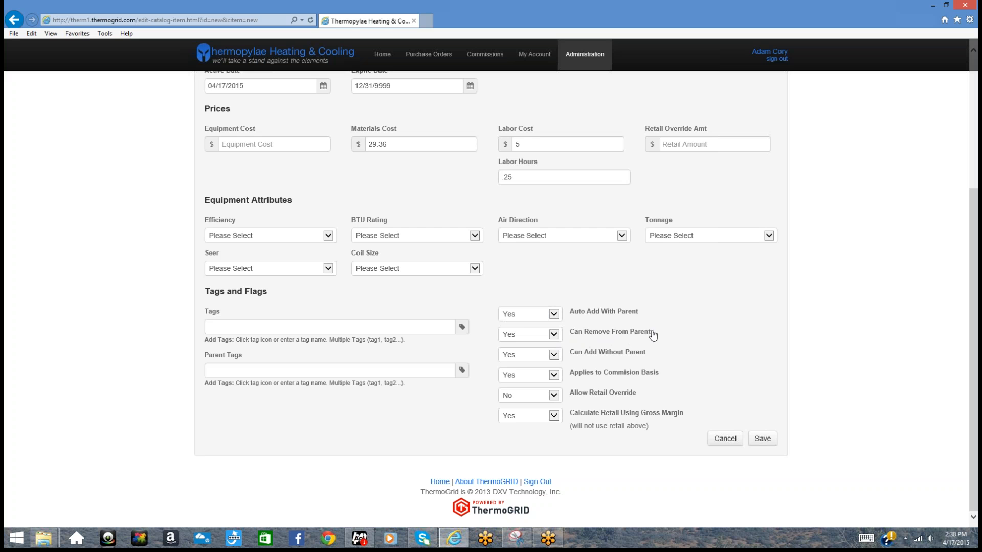
left_click(555, 336)
left_click(556, 335)
left_click(554, 335)
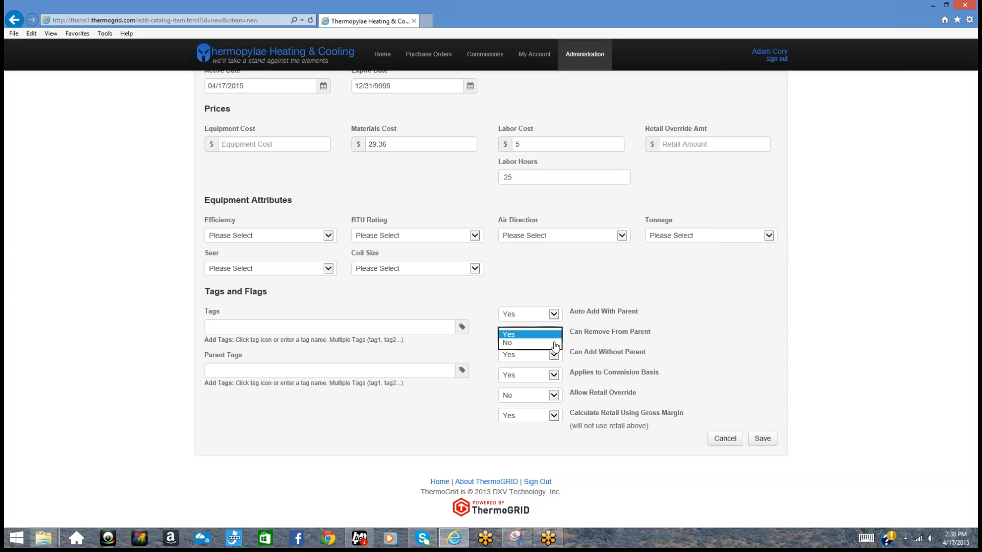
left_click(585, 341)
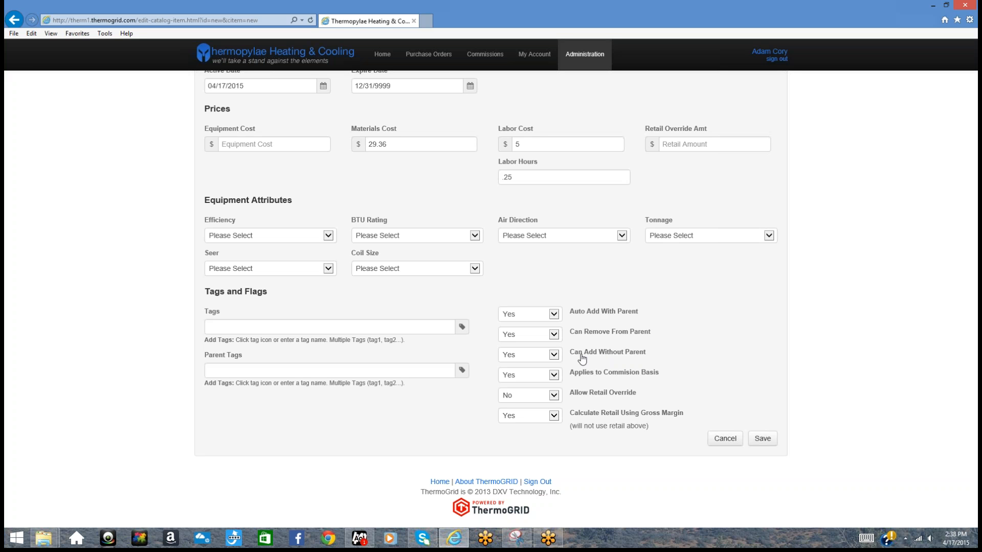
left_click(555, 357)
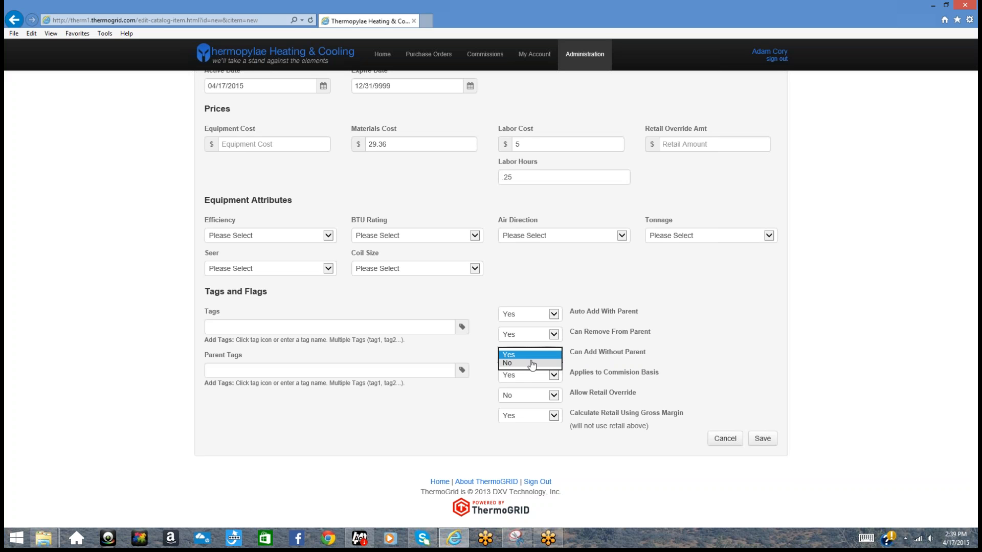
left_click(600, 356)
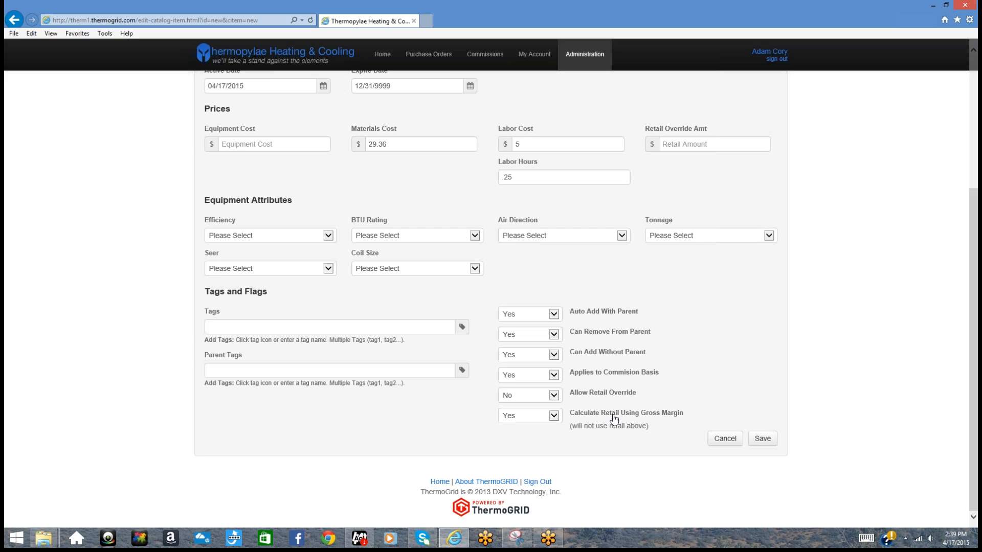
scroll(674, 413, "up", 4)
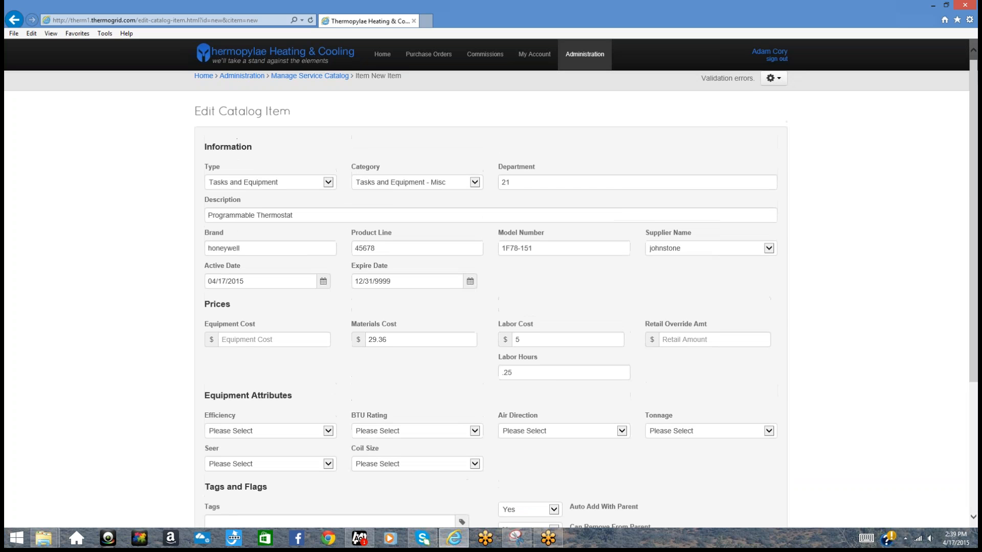
scroll(491, 297, "down", 4)
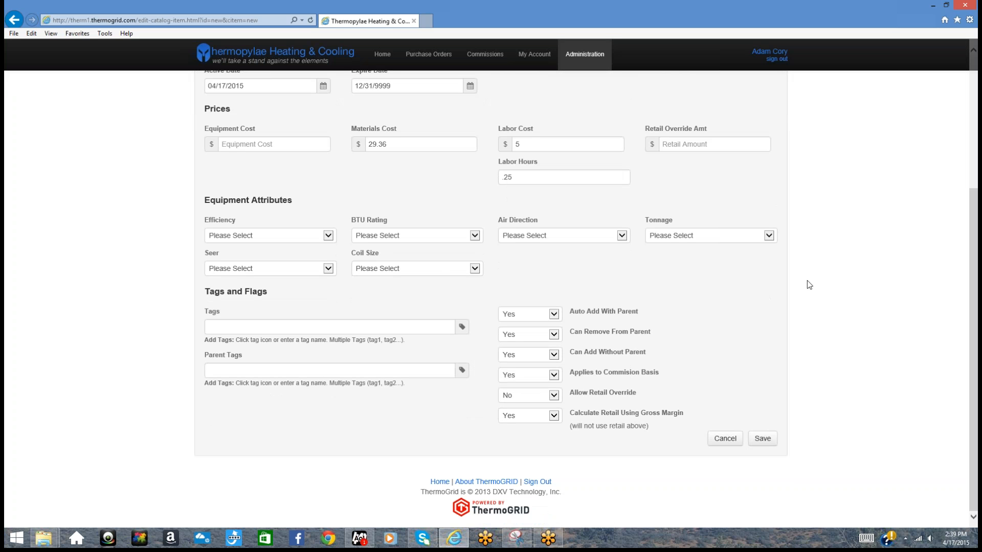
Enter 200 dollars as the thermostat's retail override amount.
left_click(692, 142)
type("200")
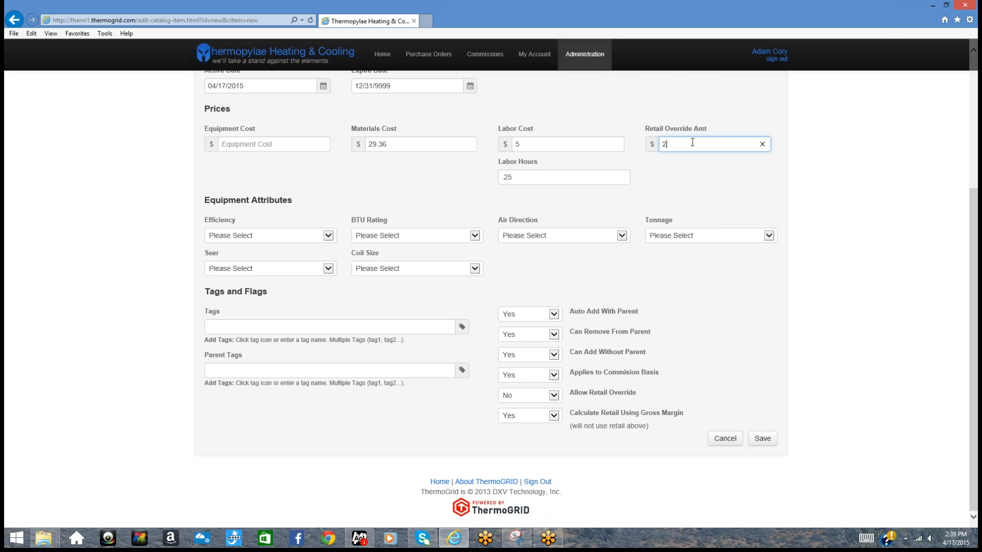
left_click(698, 179)
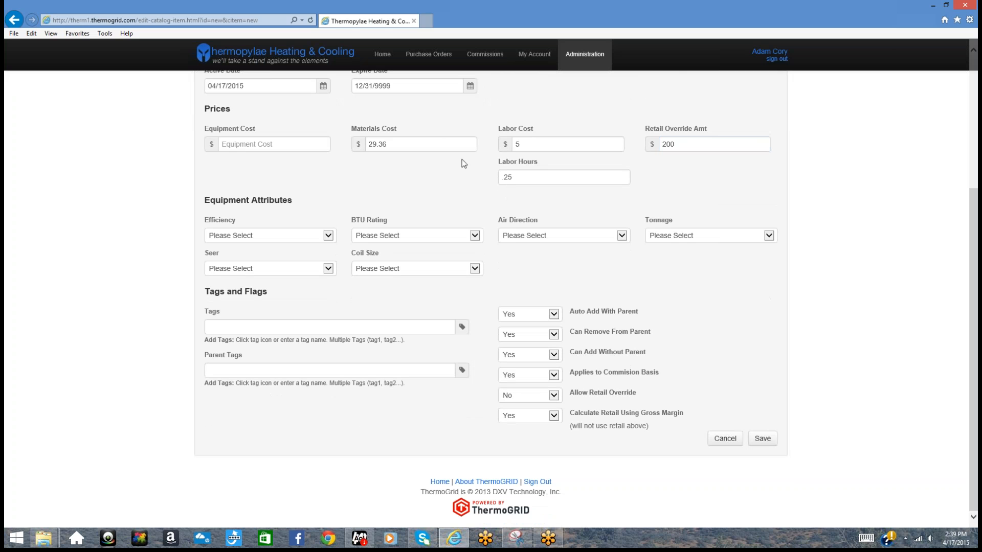
Set the Allow Retail Override flag to Yes and Calculate Retail Using Gross Margin to No.
left_click(554, 396)
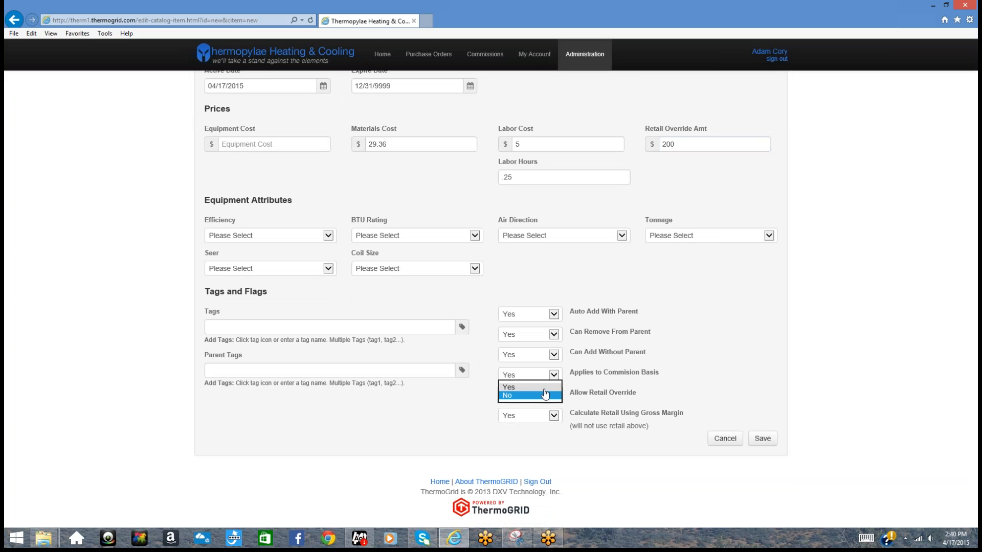
left_click(545, 387)
left_click(552, 417)
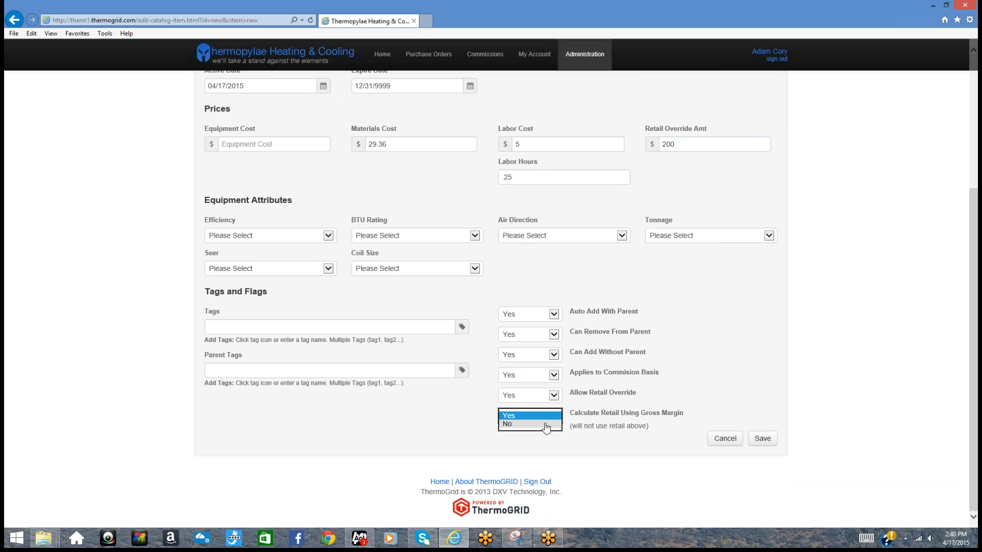
key("Down")
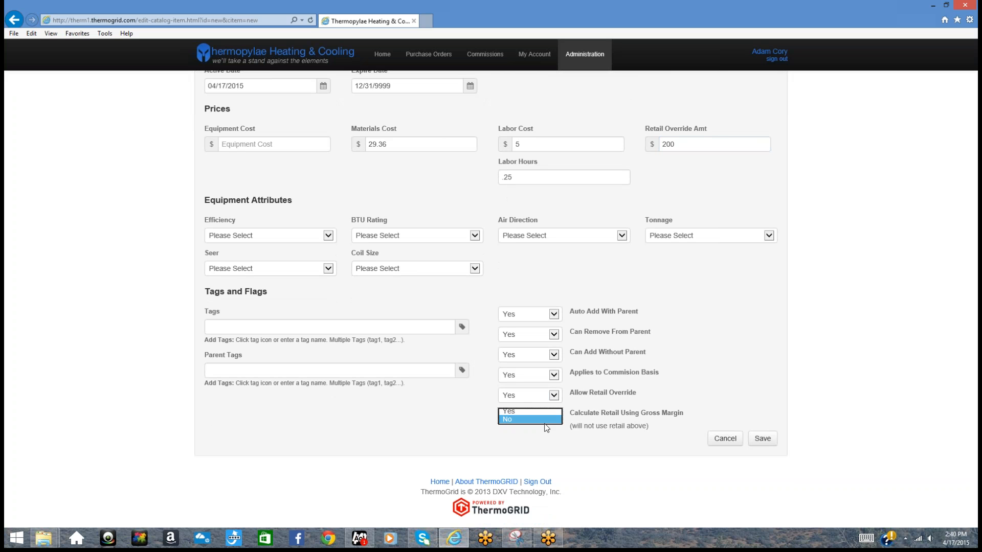
key("Return")
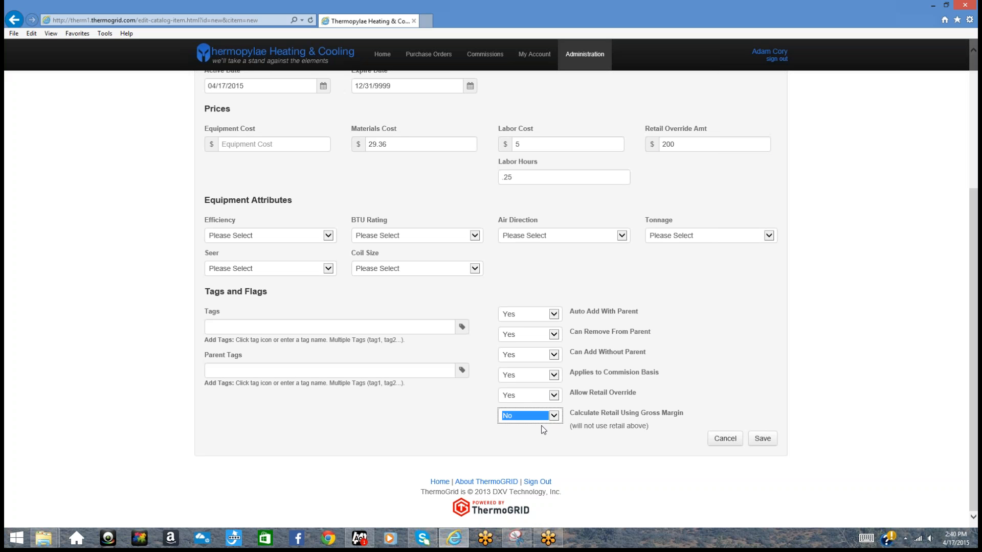
left_click(585, 435)
Clear the retail override amount from the thermostat's prices.
double_click(688, 144)
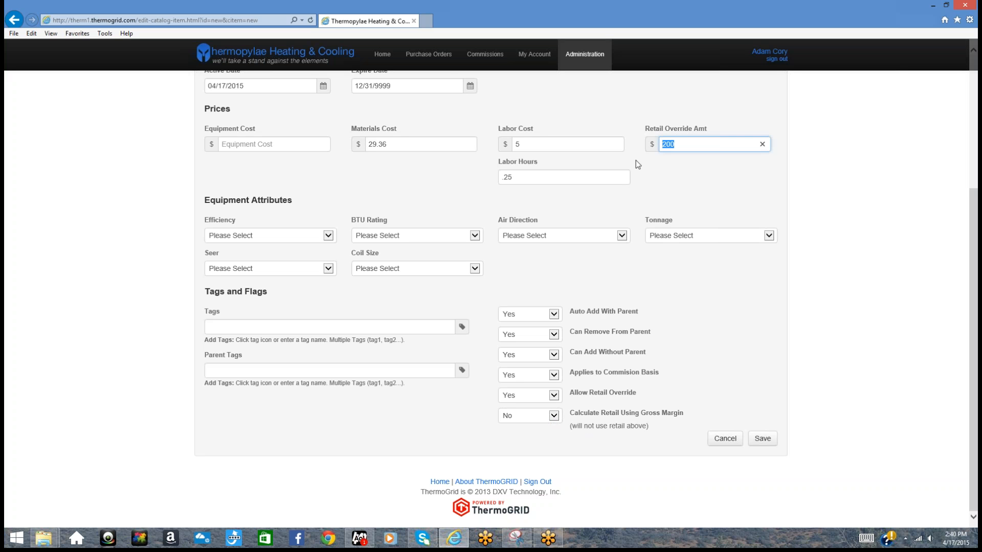
left_click(676, 185)
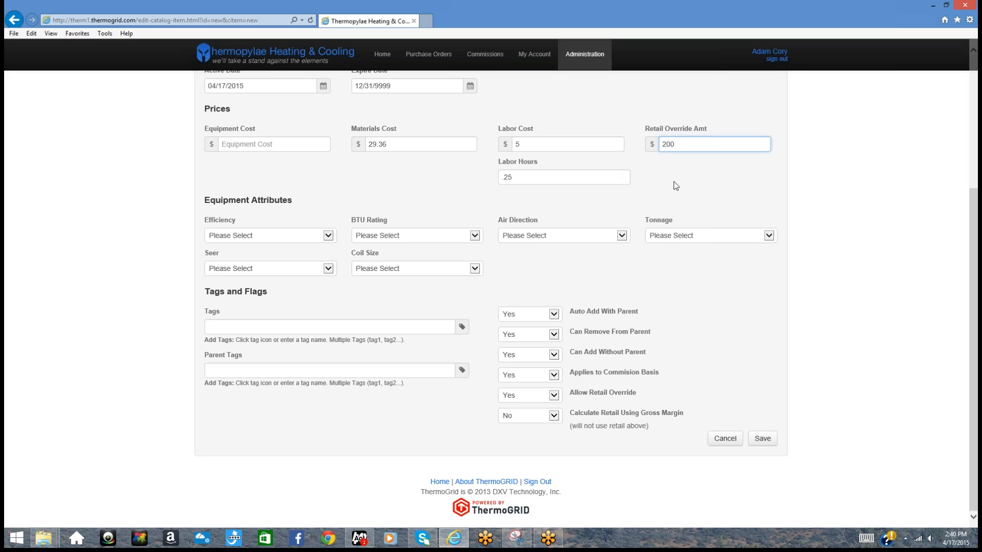
double_click(689, 147)
key("BackSpace")
left_click(614, 291)
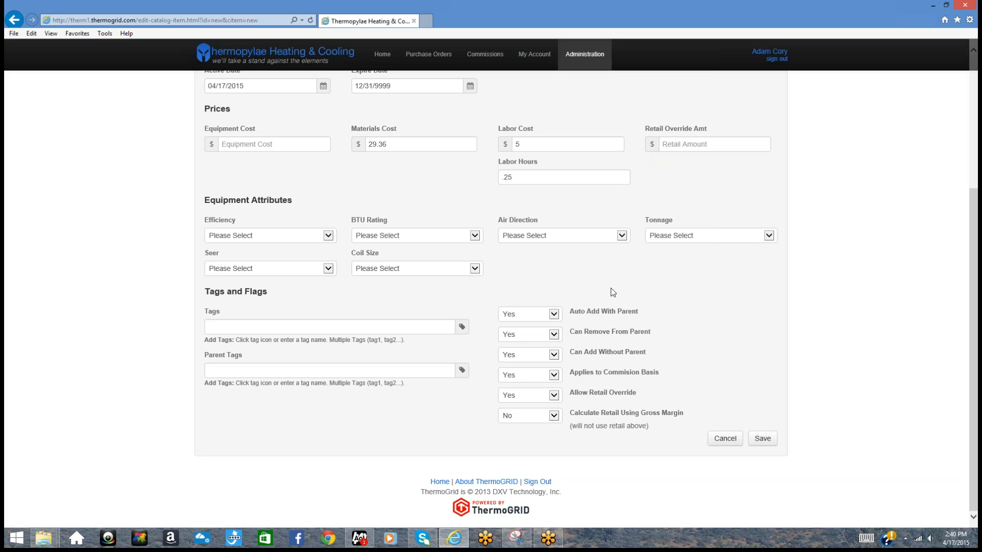
Set Calculate Retail Using Gross Margin to Yes and Allow Retail Override to No, and save the thermostat item.
left_click(555, 419)
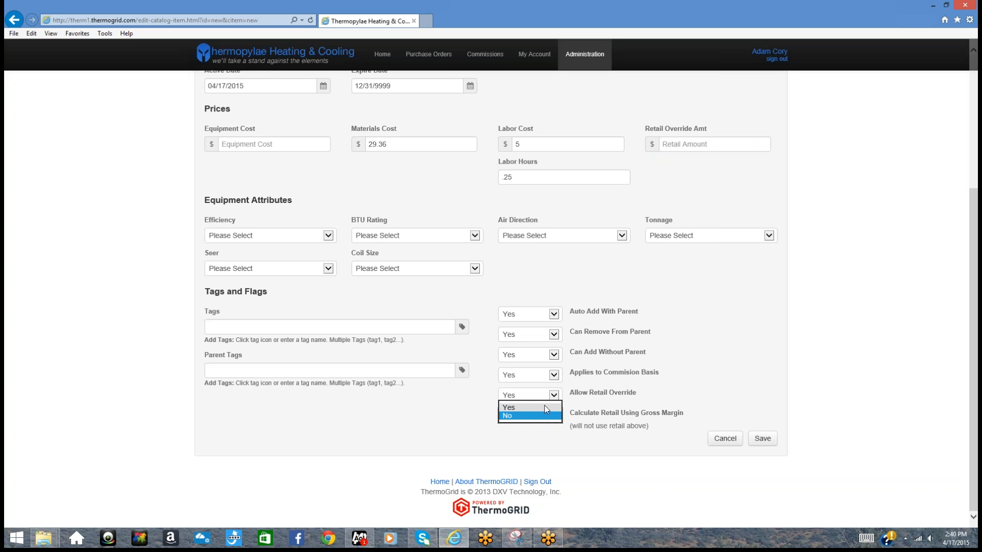
left_click(544, 407)
left_click(547, 396)
left_click(546, 405)
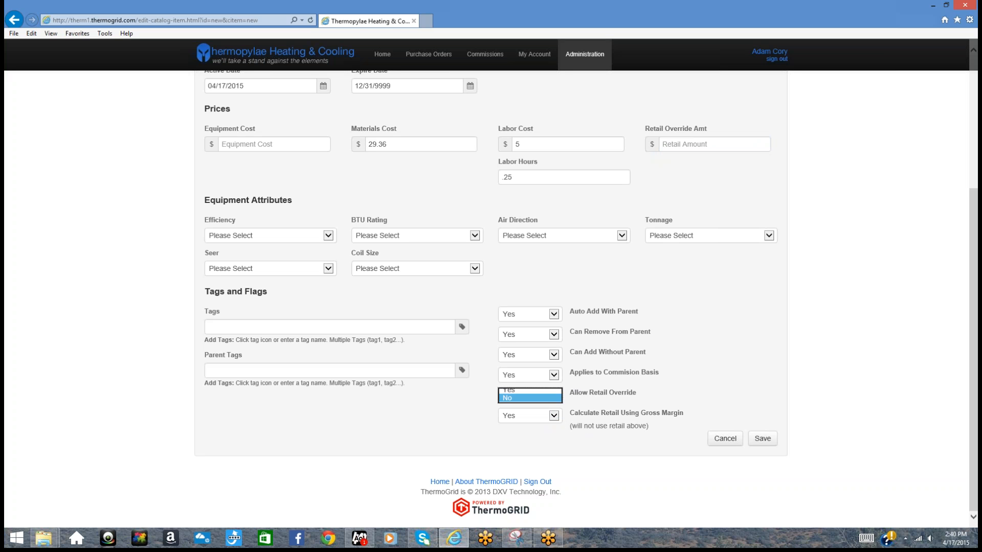
left_click(667, 395)
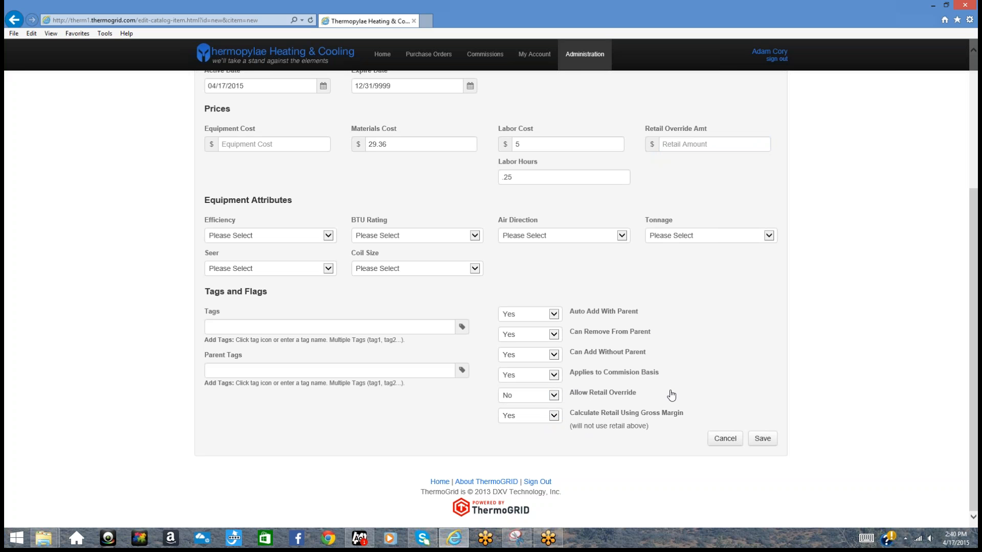
left_click(764, 439)
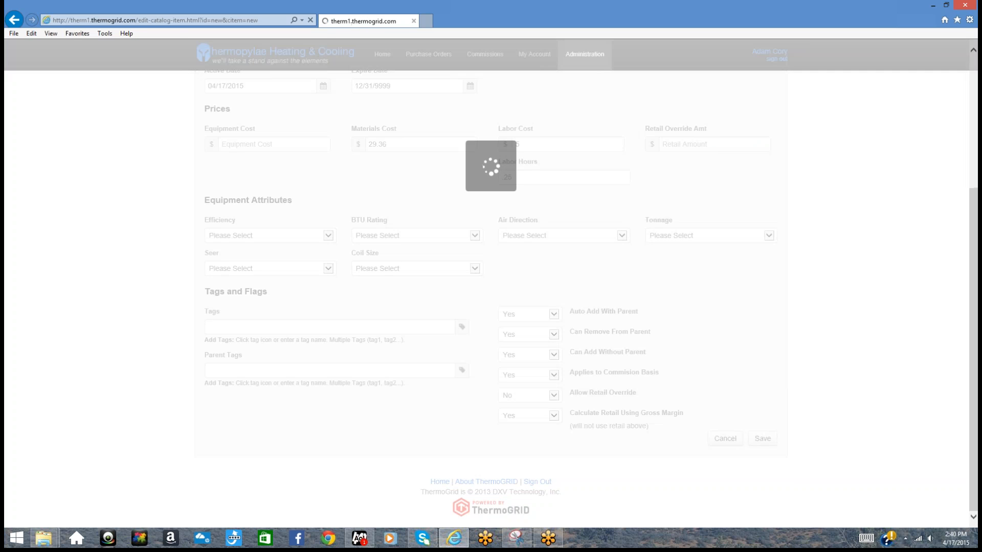